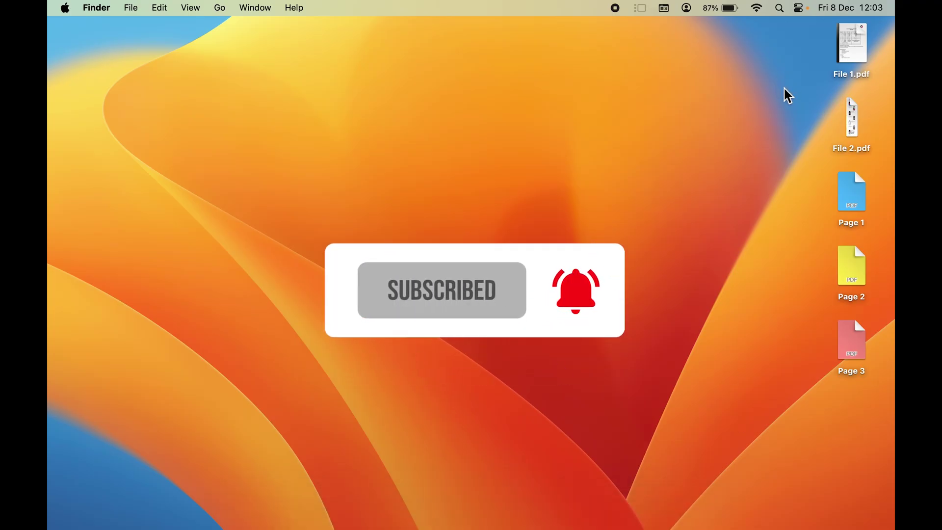
# Select File 2.pdf on the desktop for a quick preview.
pyautogui.click(859, 146)
# Quick Look File 2.pdf, scroll through it, then close it and deselect.
pyautogui.press('space')
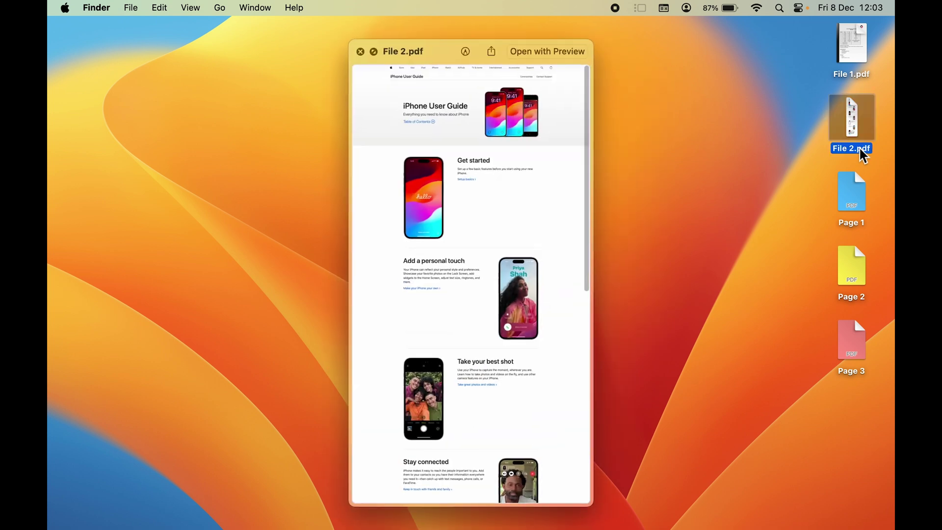
pyautogui.scroll(-8, 518, 286)
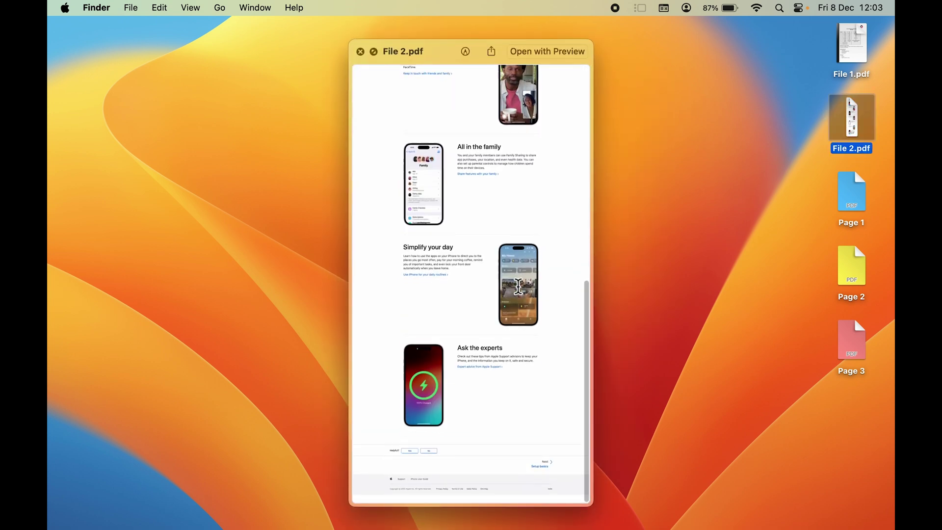
pyautogui.press('space')
pyautogui.click(776, 181)
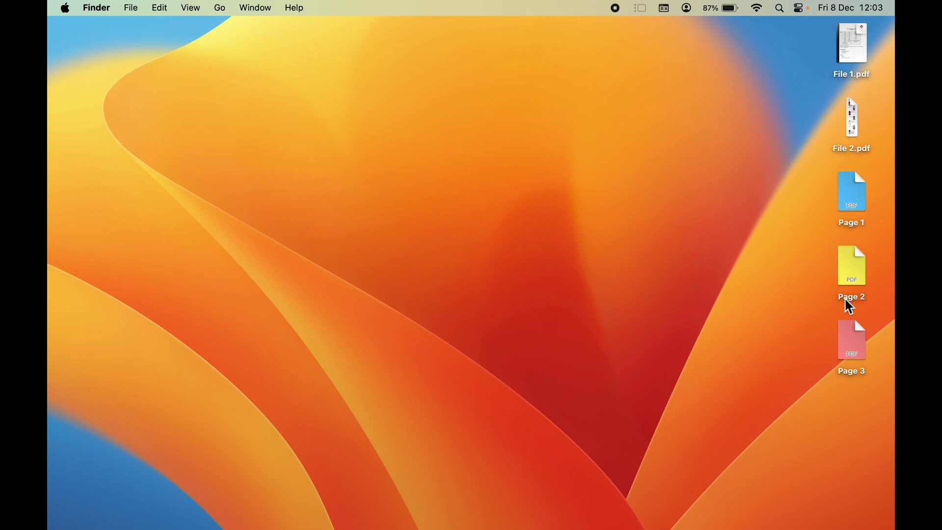
# Quick Look Page 1, Page 2 and Page 3 in turn, then deselect.
pyautogui.click(848, 222)
pyautogui.press('space')
pyautogui.press('space')
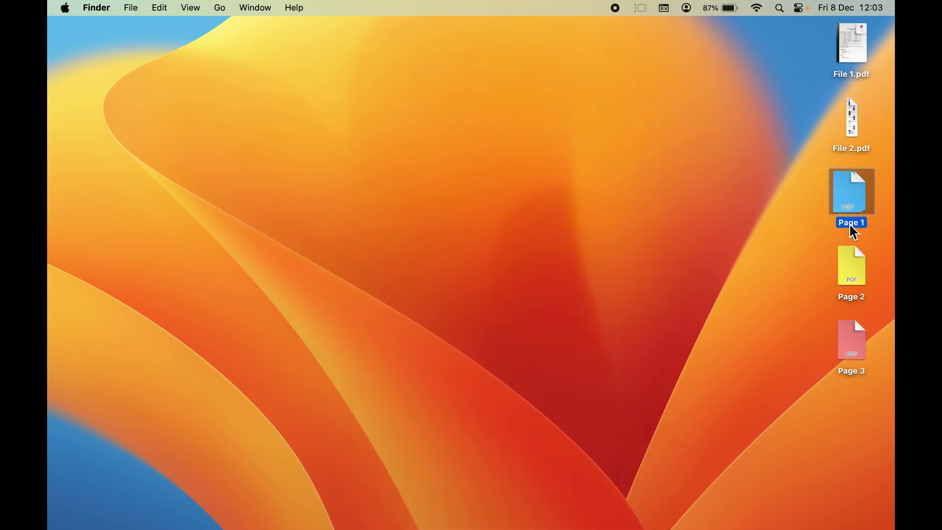
pyautogui.click(850, 298)
pyautogui.press('space')
pyautogui.press('space')
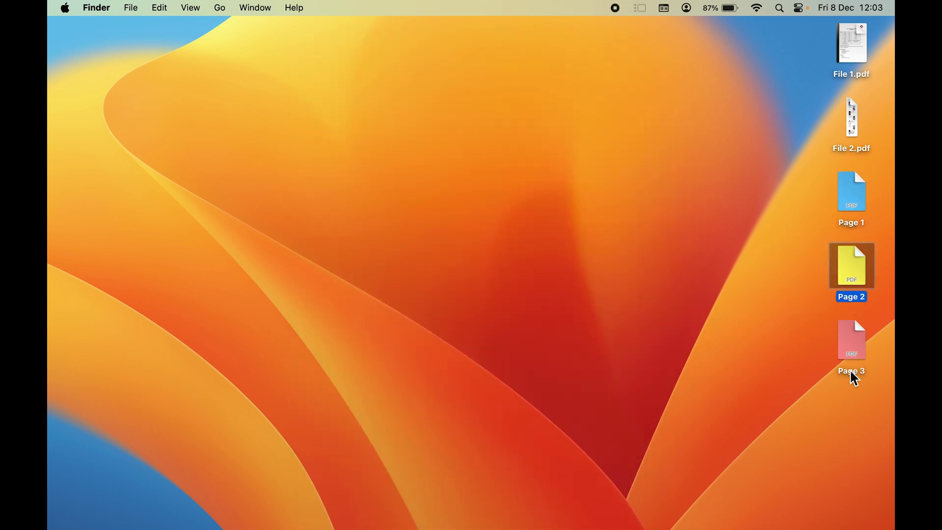
pyautogui.click(853, 377)
pyautogui.press('space')
pyautogui.press('space')
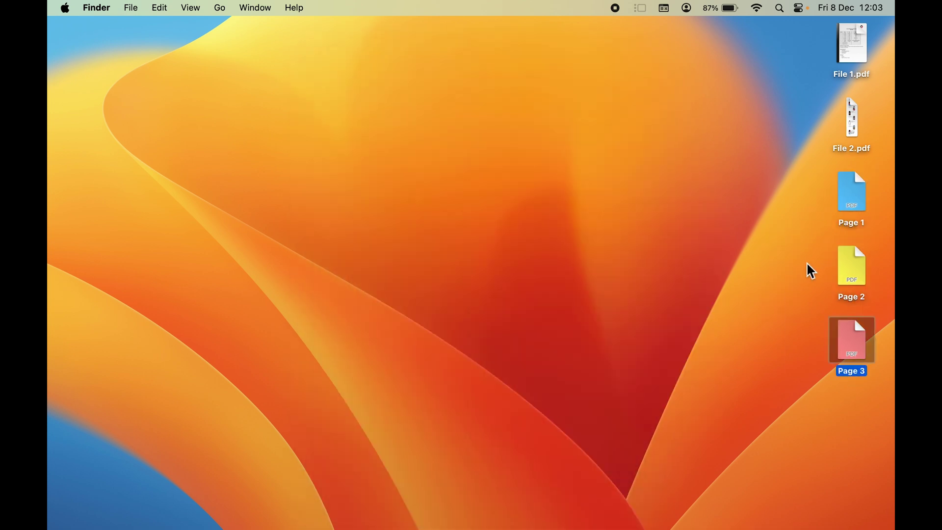
pyautogui.click(785, 263)
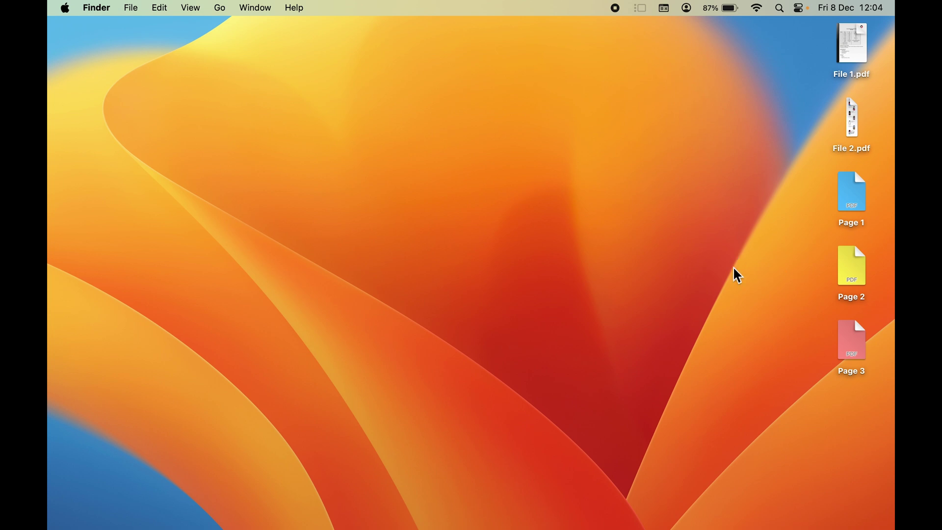
pyautogui.moveTo(627, 528)
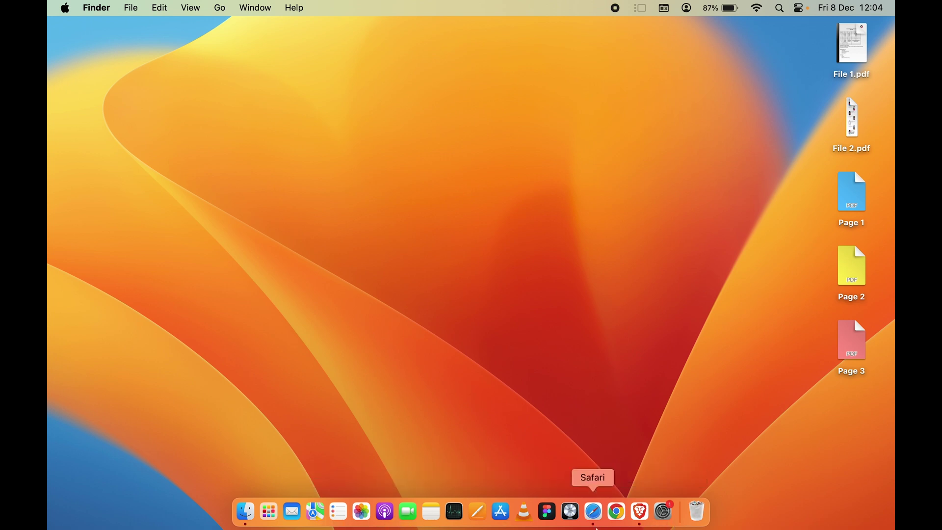
# Launch Preview from Launchpad after abandoning a Spotlight search for 'previ'.
pyautogui.click(639, 513)
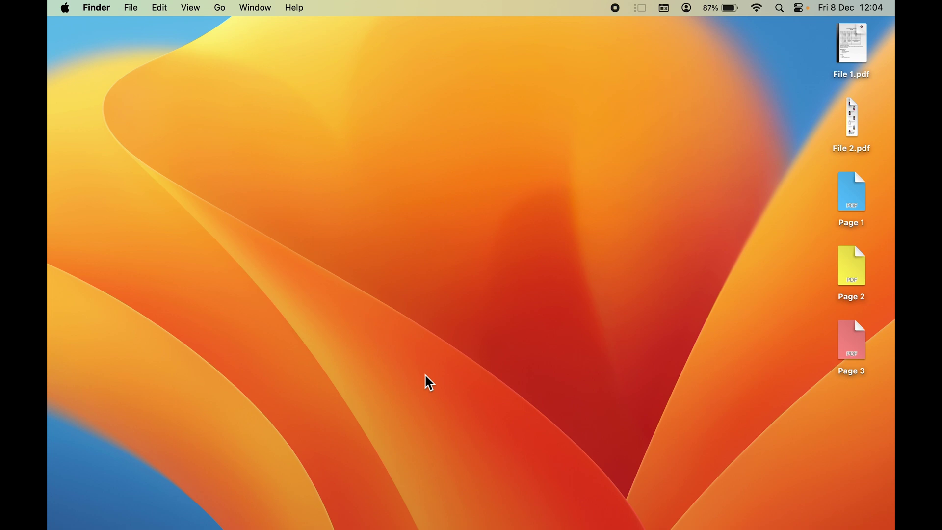
pyautogui.press('super+space')
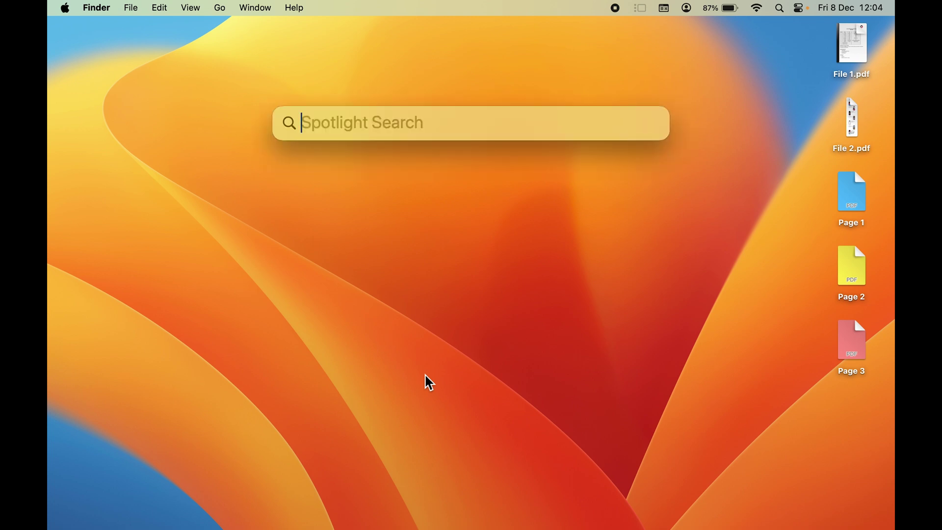
pyautogui.write('previ')
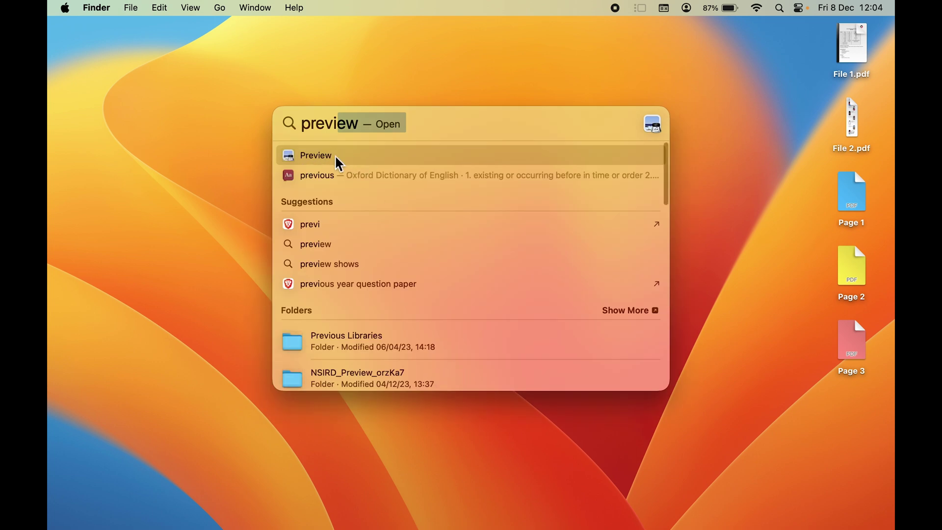
pyautogui.click(258, 156)
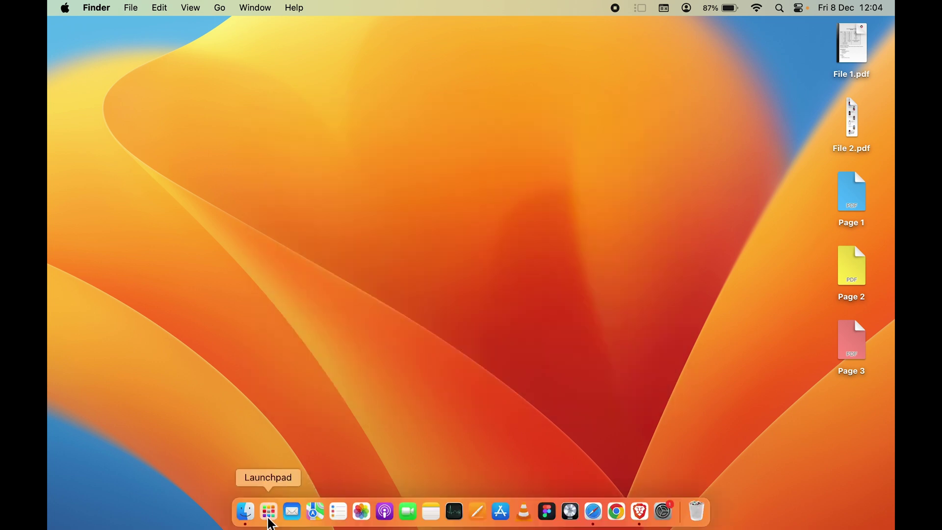
pyautogui.click(270, 513)
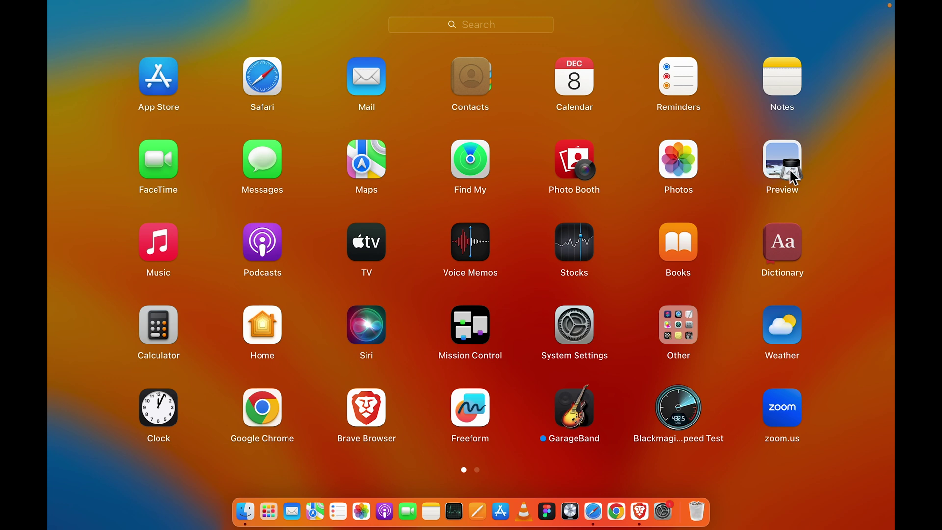
pyautogui.click(787, 177)
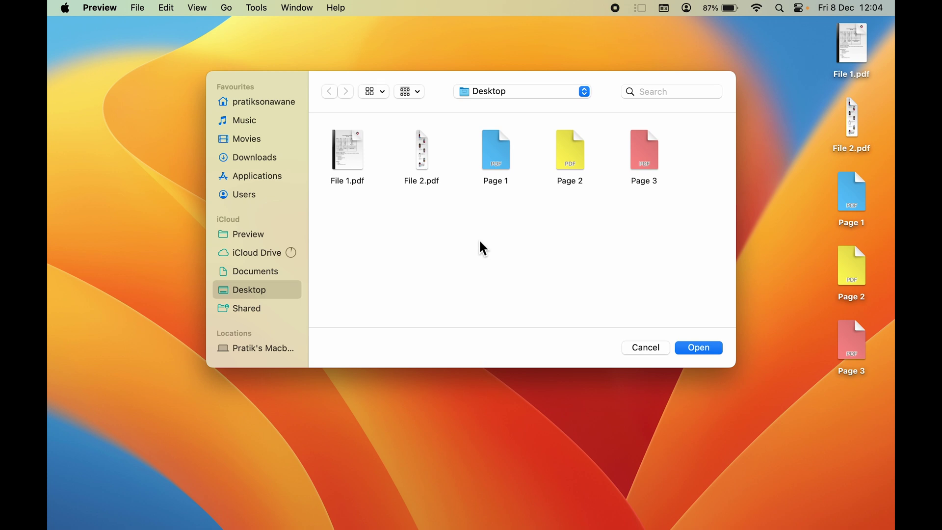
# Open the blue Page 1 PDF and drag Page 2 into its thumbnail sidebar.
pyautogui.click(495, 184)
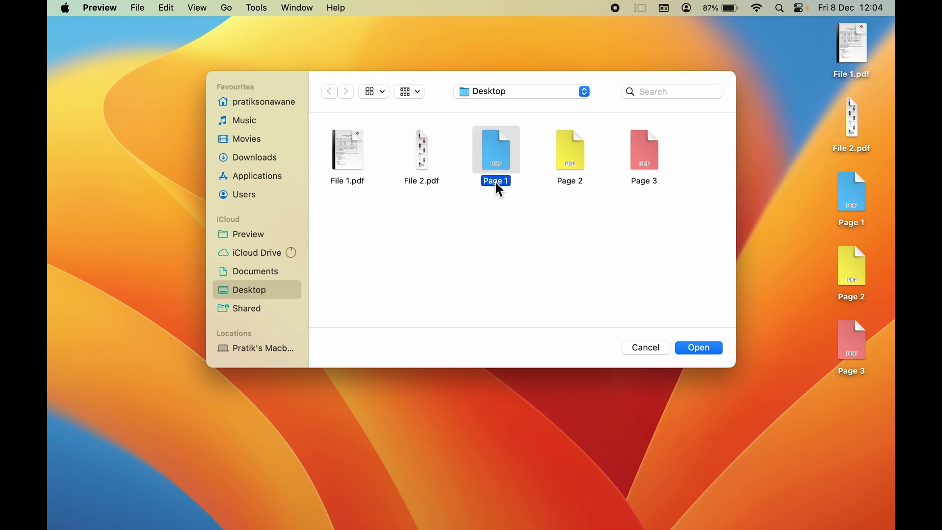
pyautogui.click(700, 345)
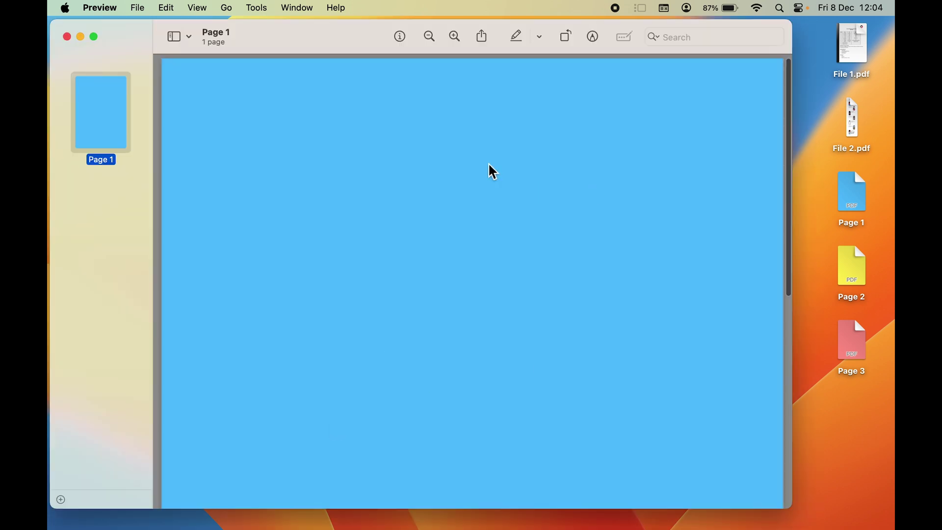
pyautogui.scroll(2, 423, 241)
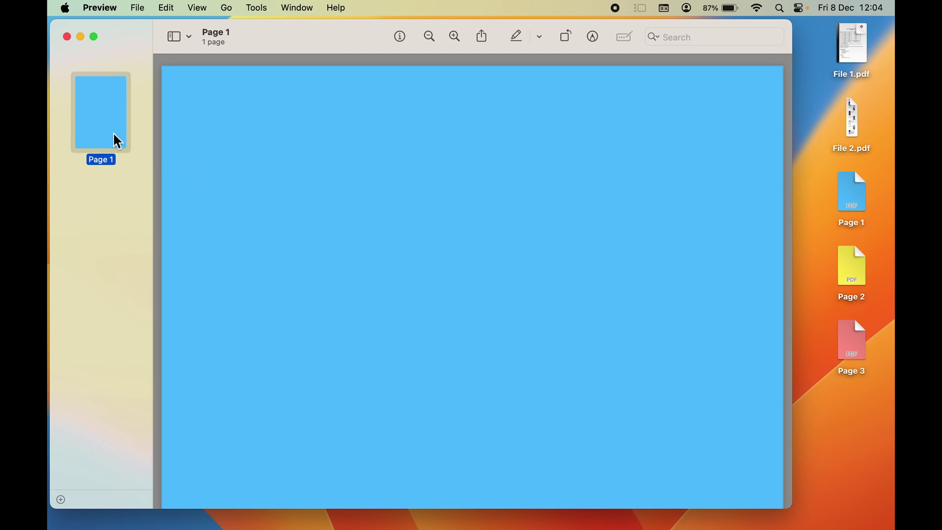
pyautogui.click(111, 265)
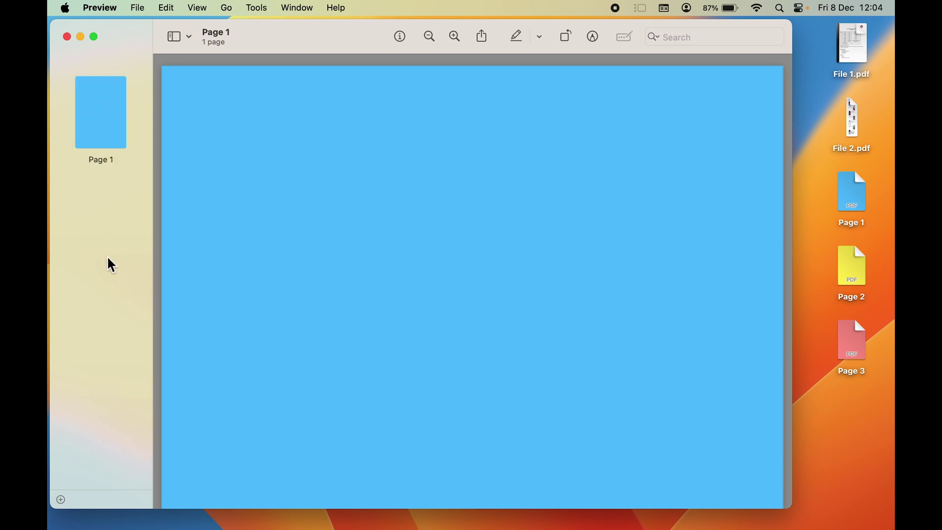
pyautogui.moveTo(855, 267); pyautogui.dragTo(126, 227)
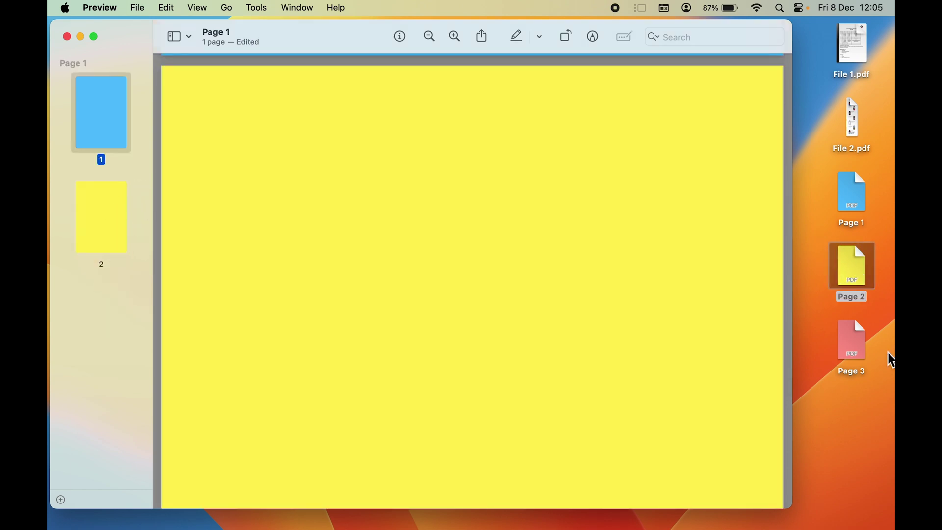
# Insert Page 3 into the document via Insert Page from File….
pyautogui.click(105, 325)
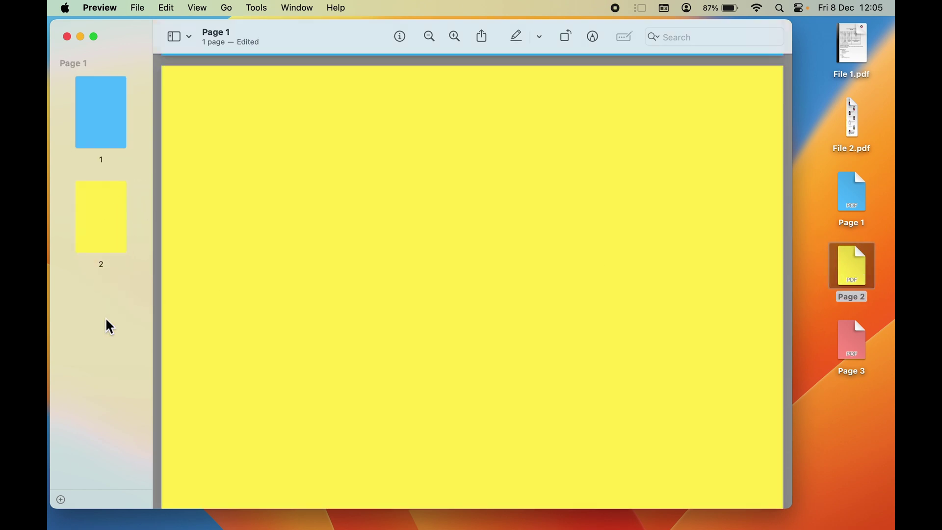
pyautogui.click(61, 500)
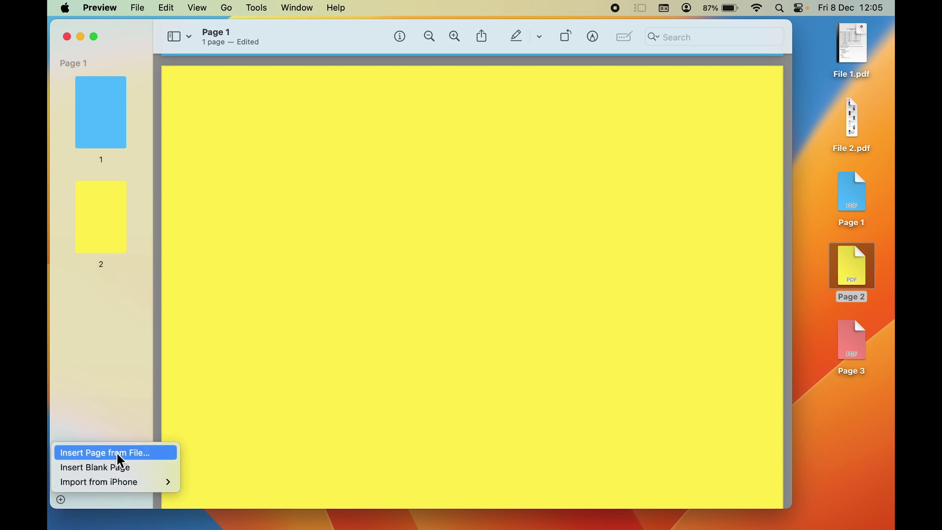
pyautogui.click(136, 453)
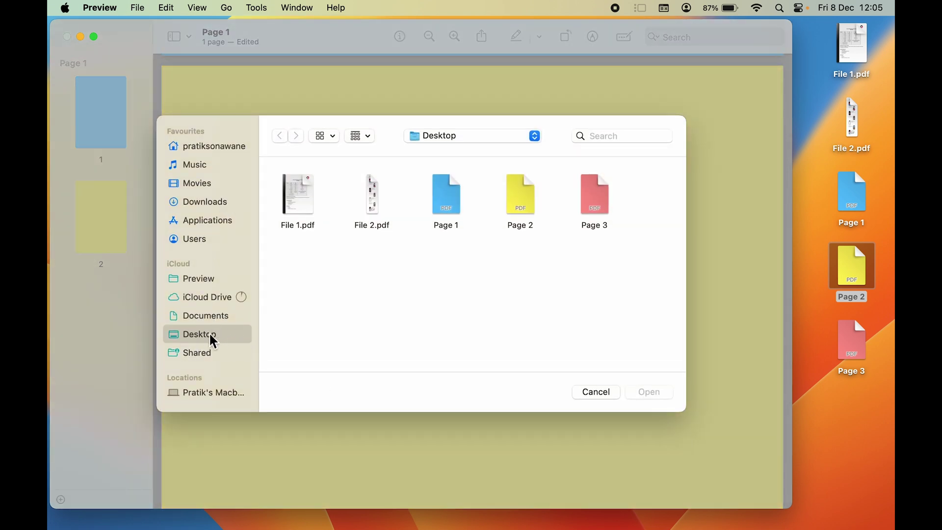
pyautogui.click(594, 226)
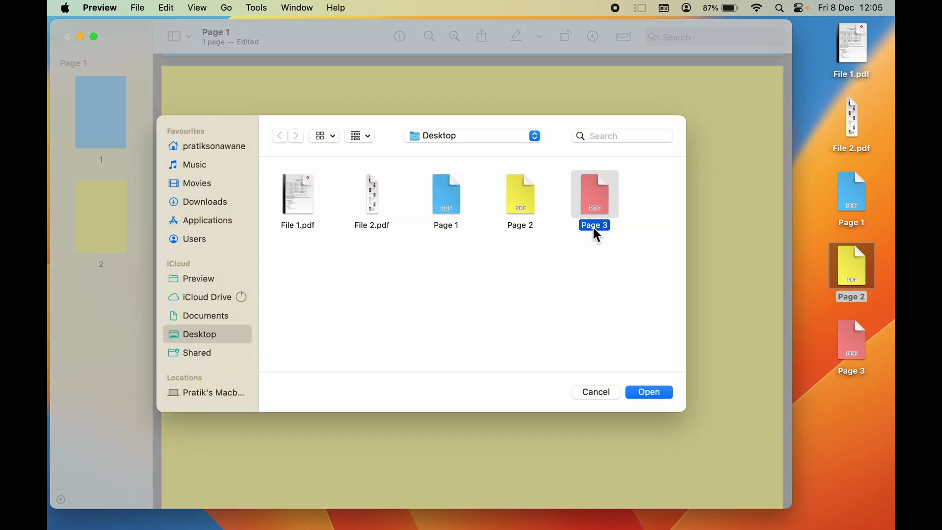
pyautogui.click(652, 392)
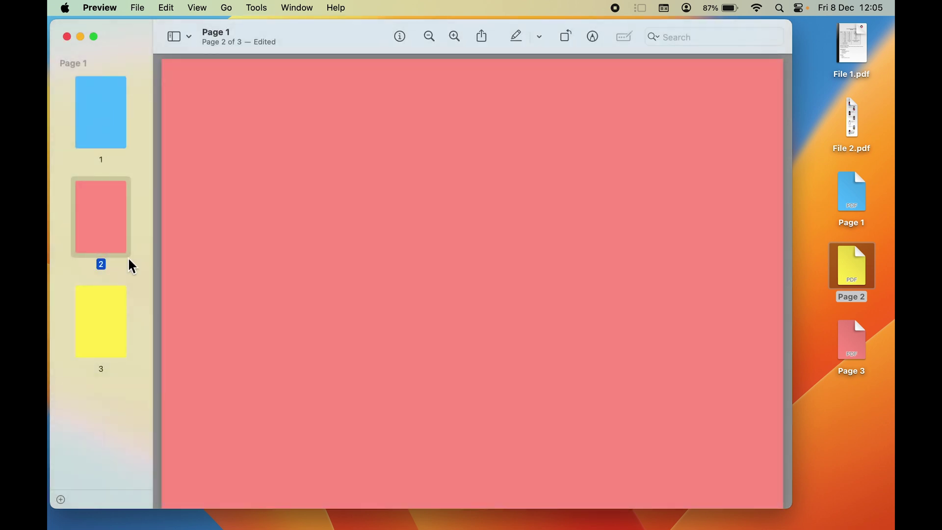
# Reorder the thumbnails so the pink page sits between the blue and yellow pages.
pyautogui.click(113, 418)
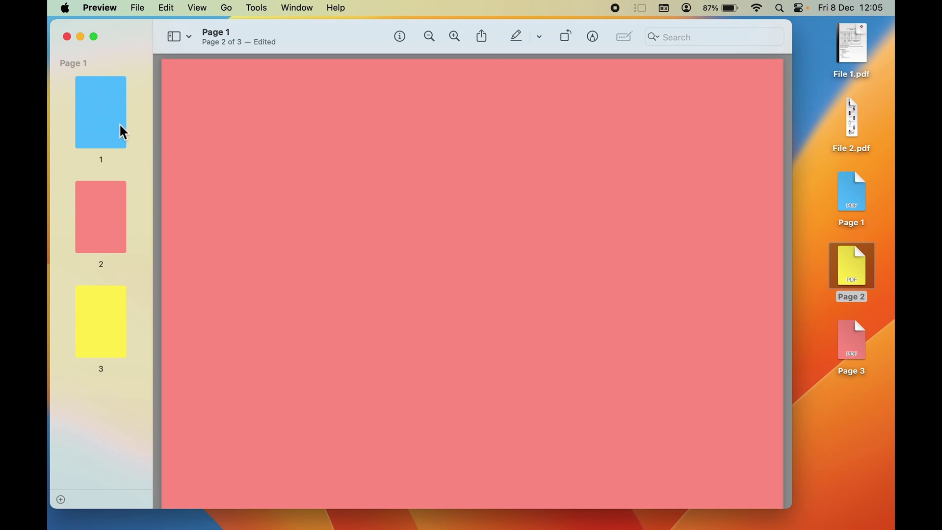
pyautogui.moveTo(103, 230); pyautogui.dragTo(117, 421)
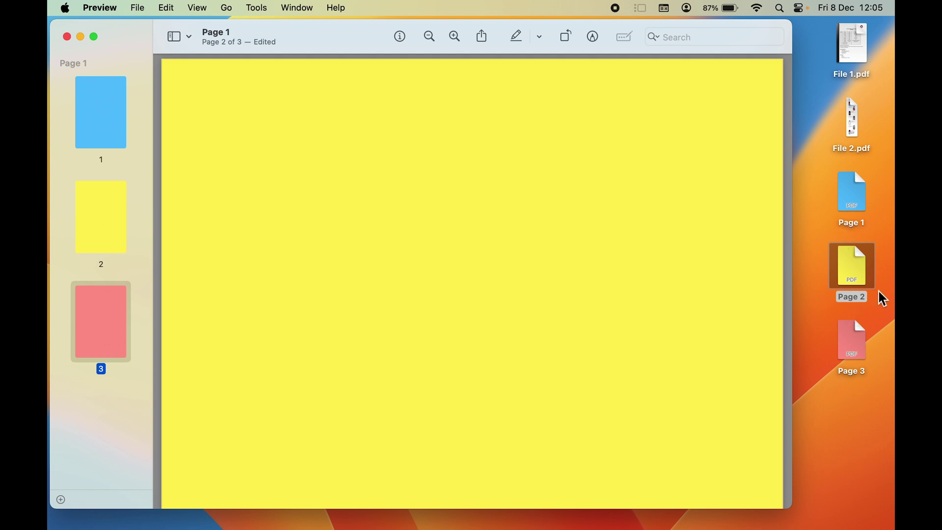
pyautogui.click(94, 432)
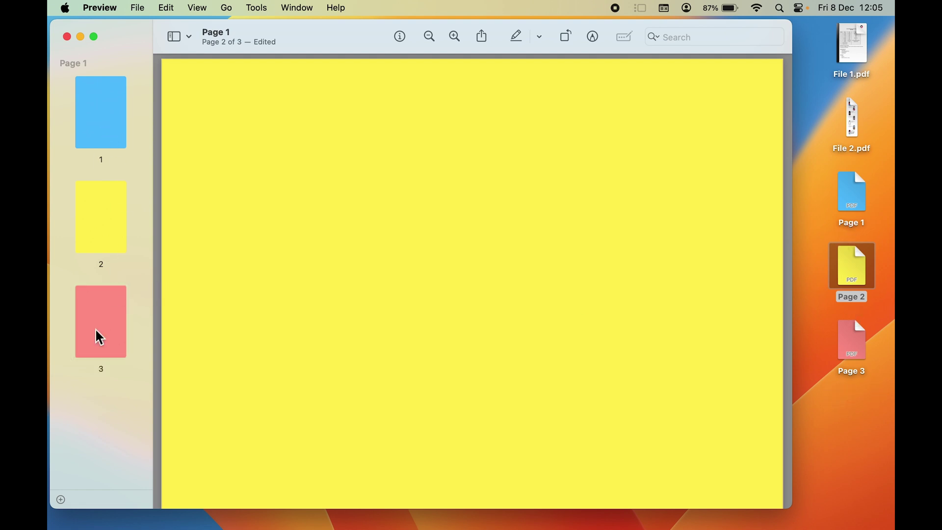
pyautogui.scroll(10, 460, 219)
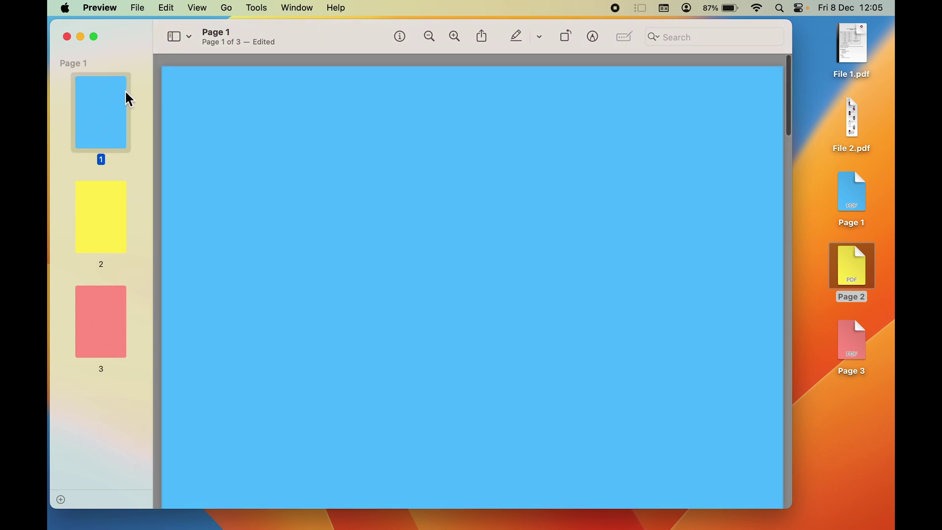
pyautogui.scroll(-10, 498, 156)
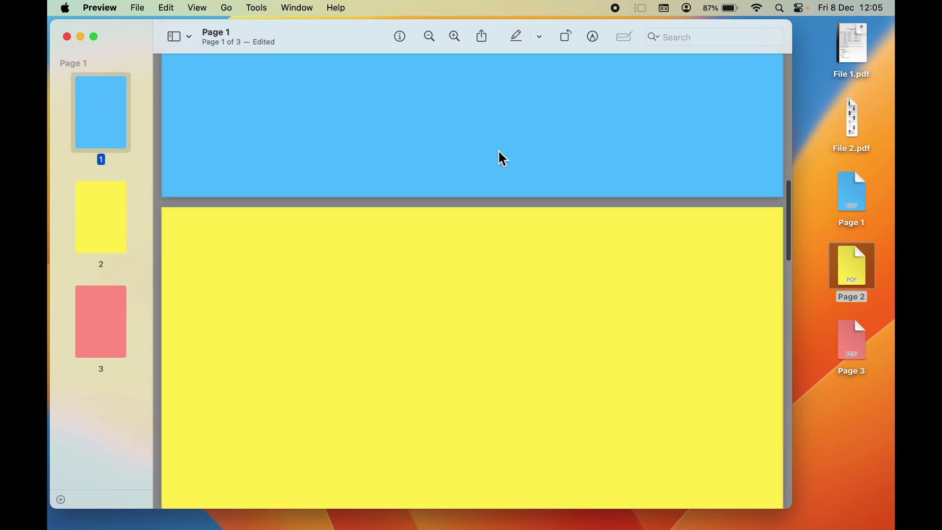
pyautogui.scroll(-10, 523, 273)
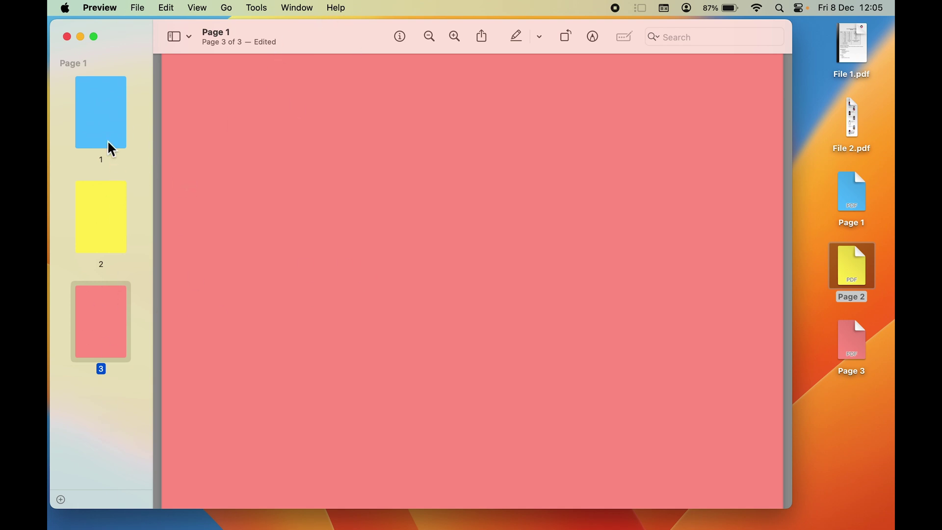
pyautogui.click(93, 414)
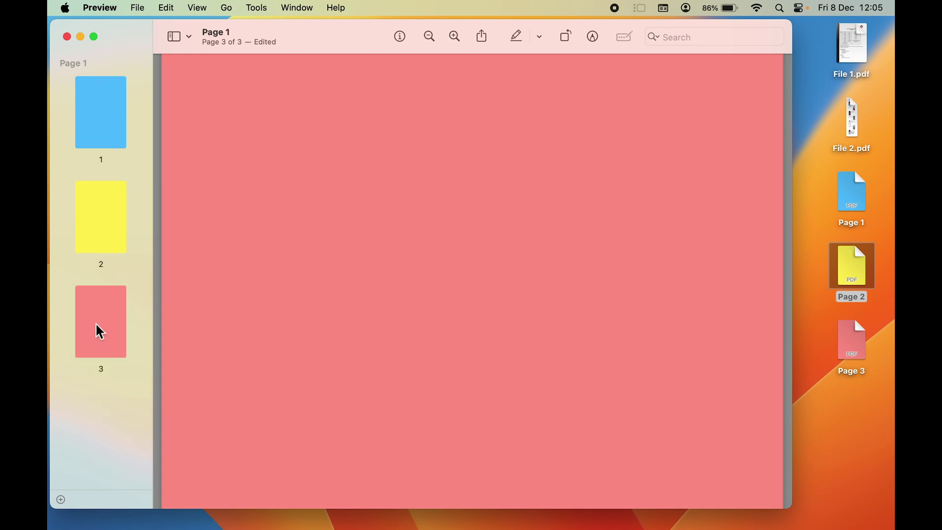
pyautogui.moveTo(95, 338); pyautogui.dragTo(99, 209)
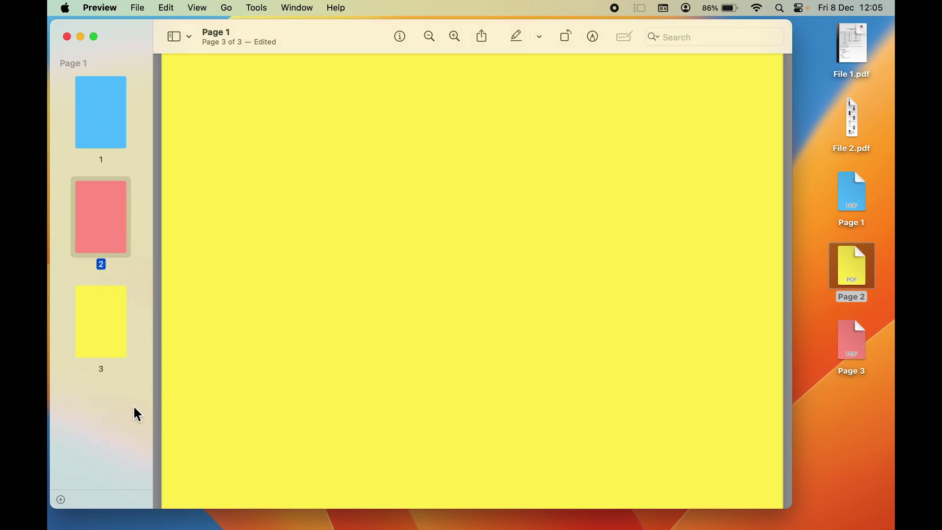
pyautogui.click(107, 424)
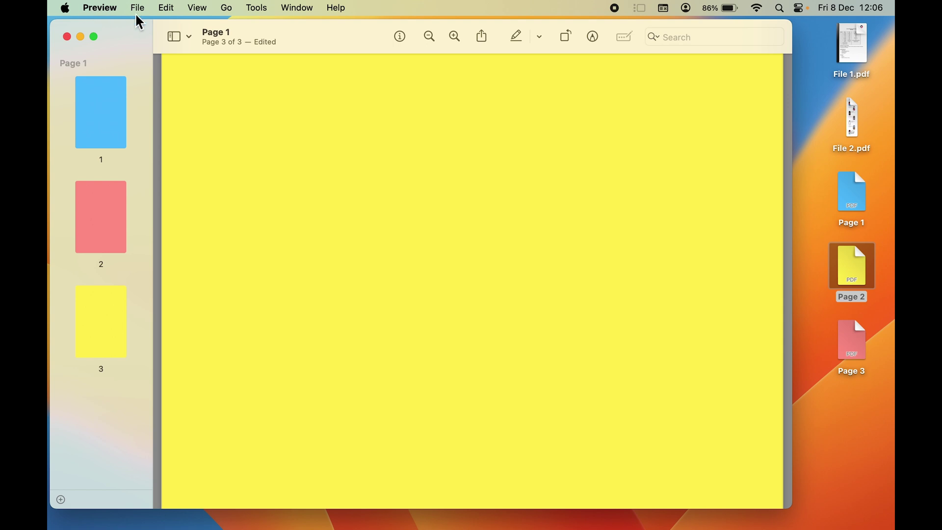
# Choose File > Export… for the three-page Preview document.
pyautogui.click(841, 467)
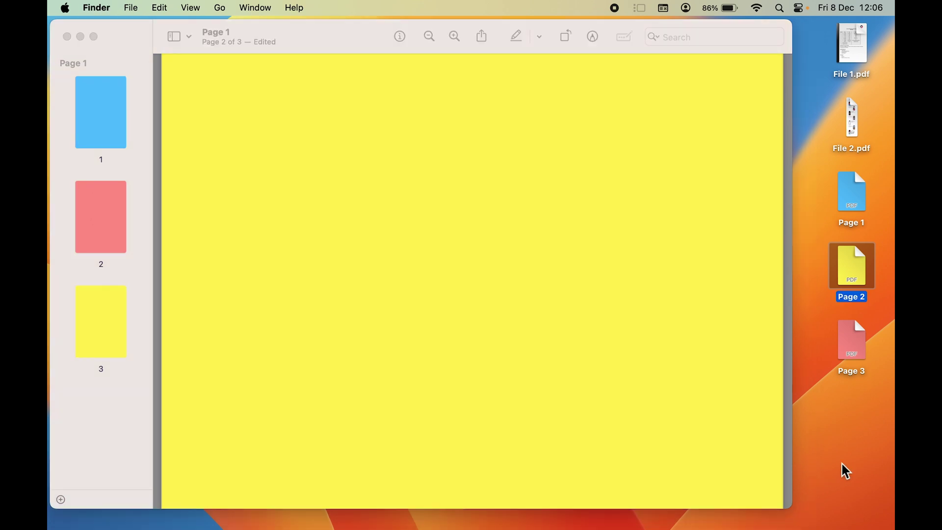
pyautogui.click(133, 9)
pyautogui.click(96, 434)
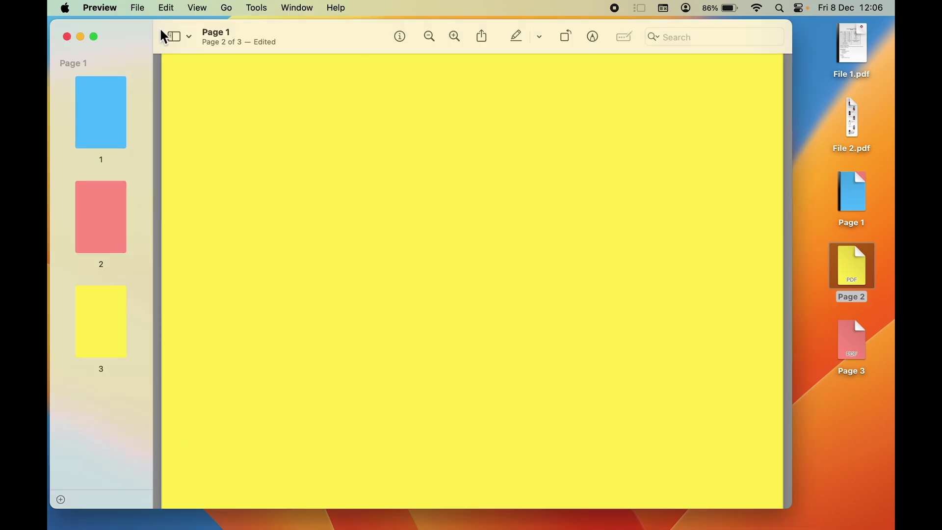
pyautogui.scroll(10, 345, 168)
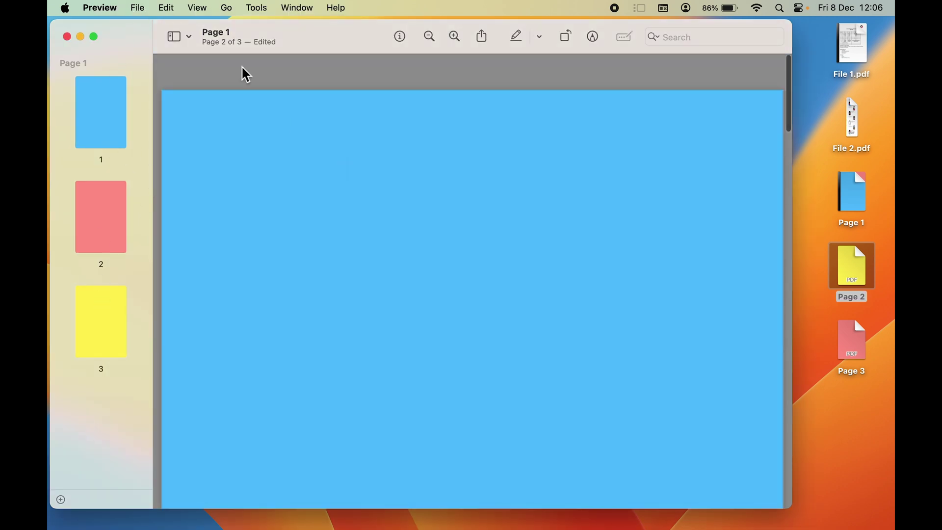
pyautogui.click(134, 6)
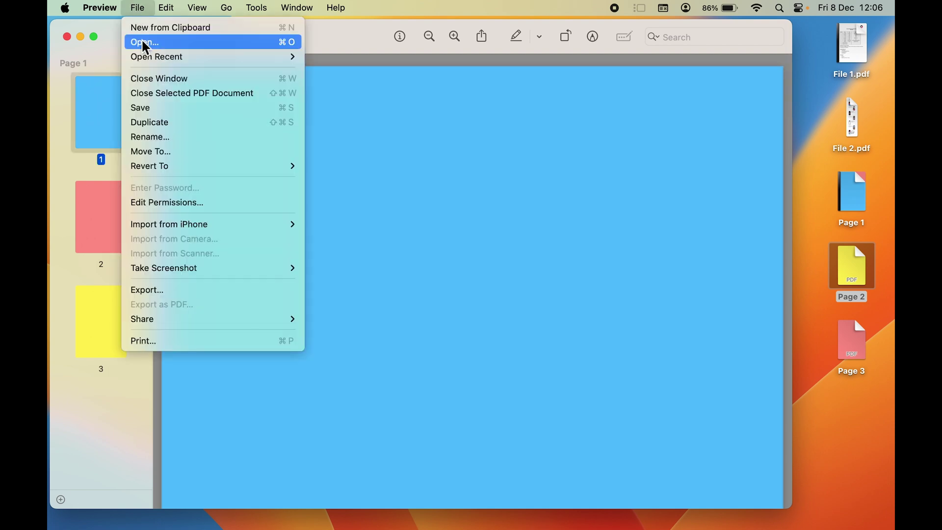
pyautogui.moveTo(180, 49)
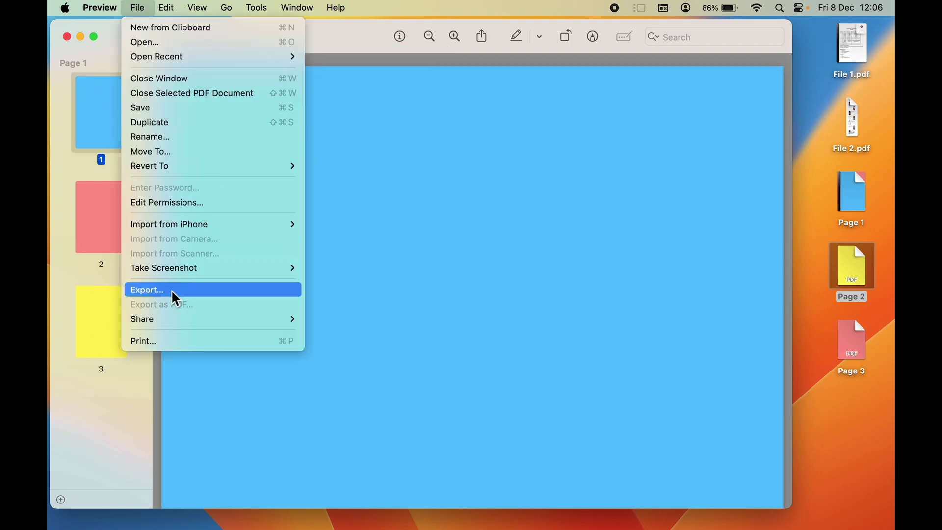
pyautogui.click(187, 289)
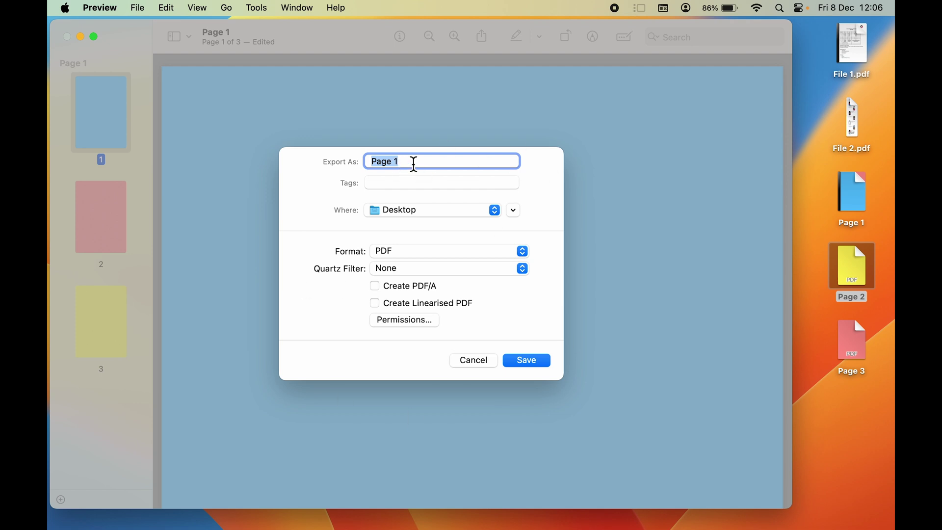
# Export the document as a PDF named 'Page combined' to the Desktop.
pyautogui.write('Page To')
pyautogui.write('gether')
pyautogui.press('BackSpace')
pyautogui.press('BackSpace')
pyautogui.press('BackSpace')
pyautogui.press('BackSpace')
pyautogui.press('BackSpace')
pyautogui.press('BackSpace')
pyautogui.press('BackSpace')
pyautogui.press('BackSpace')
pyautogui.write('combined')
pyautogui.click(522, 251)
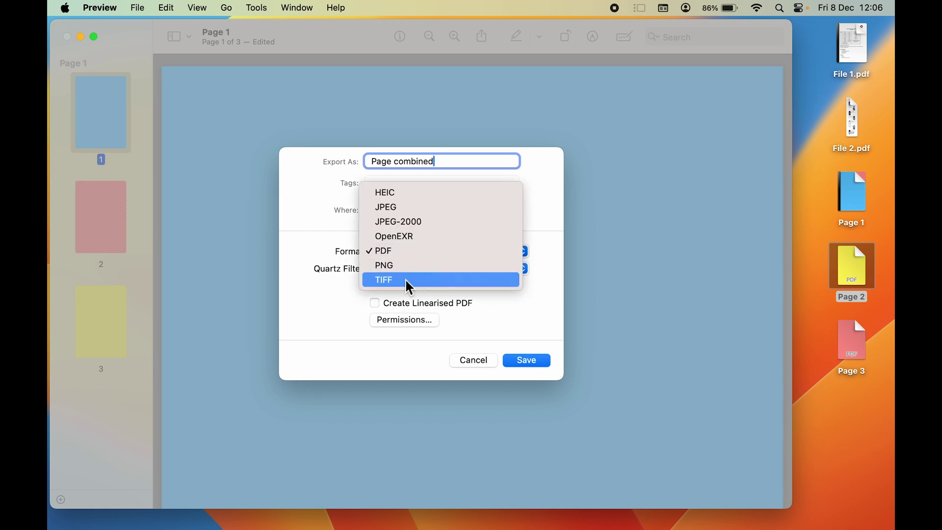
pyautogui.click(380, 251)
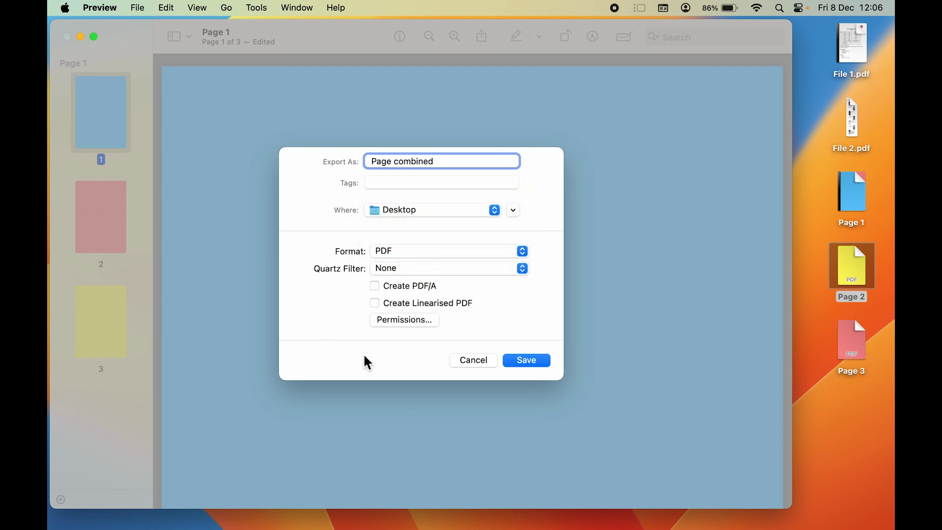
pyautogui.click(539, 365)
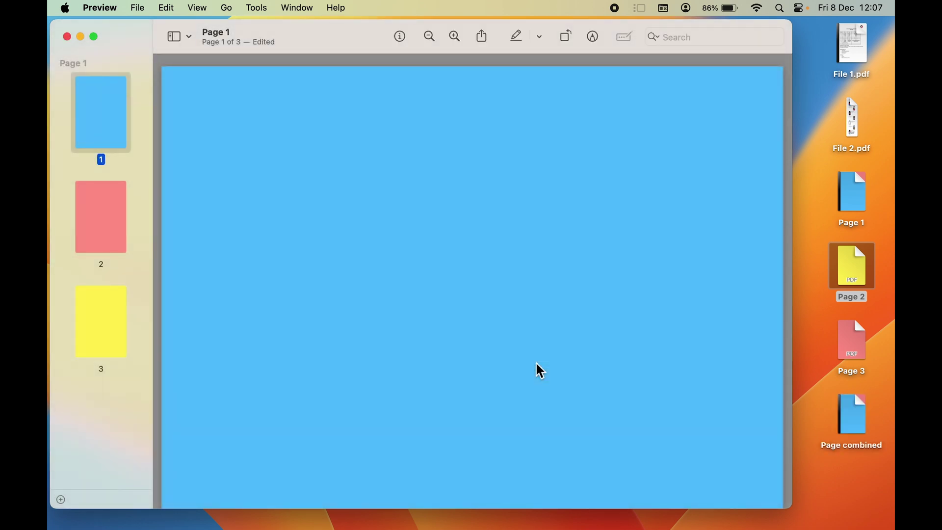
# Minimize Preview and flip through the Page combined icon's three pages.
pyautogui.click(81, 36)
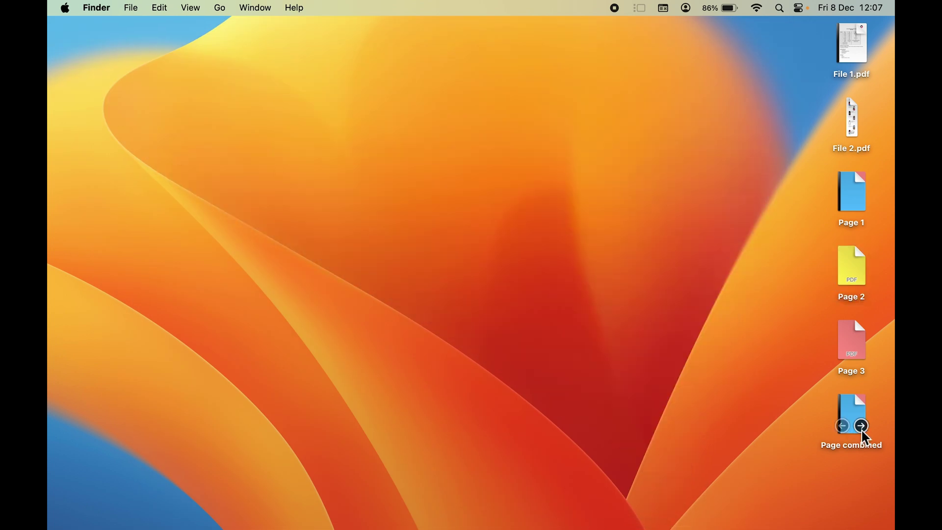
pyautogui.click(862, 427)
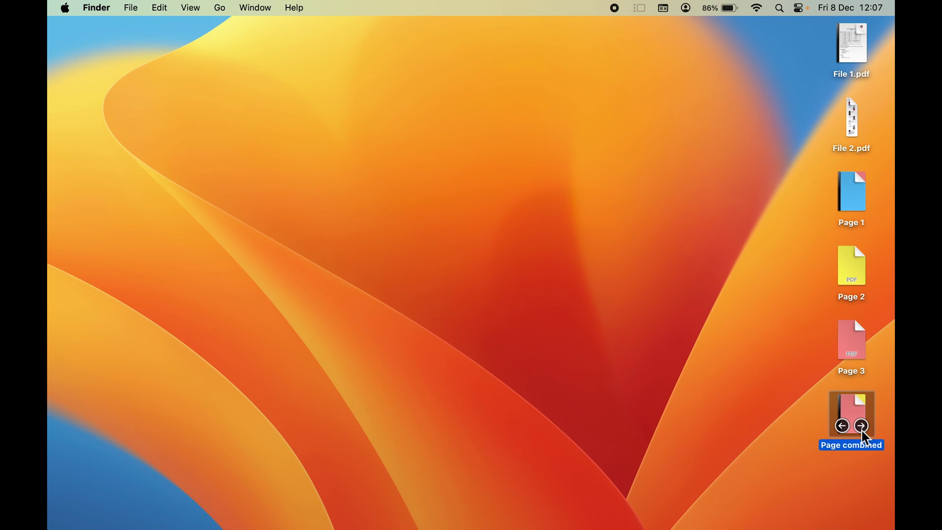
pyautogui.click(862, 426)
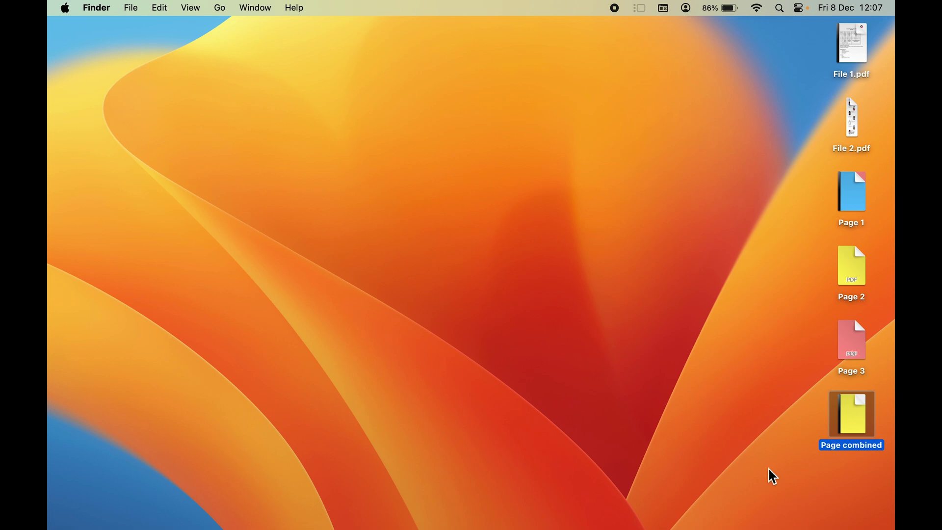
pyautogui.click(751, 439)
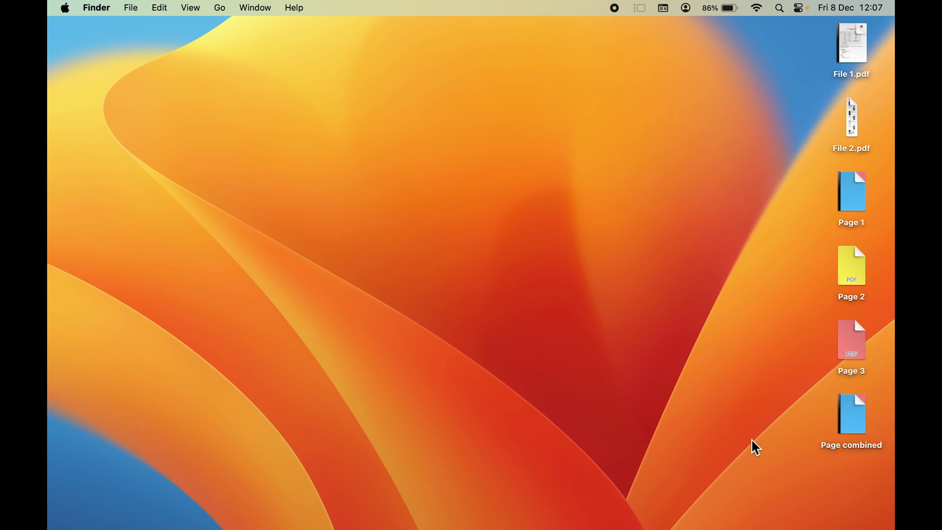
# Open Page combined in Preview, scroll its pages, and close it.
pyautogui.doubleClick(856, 443)
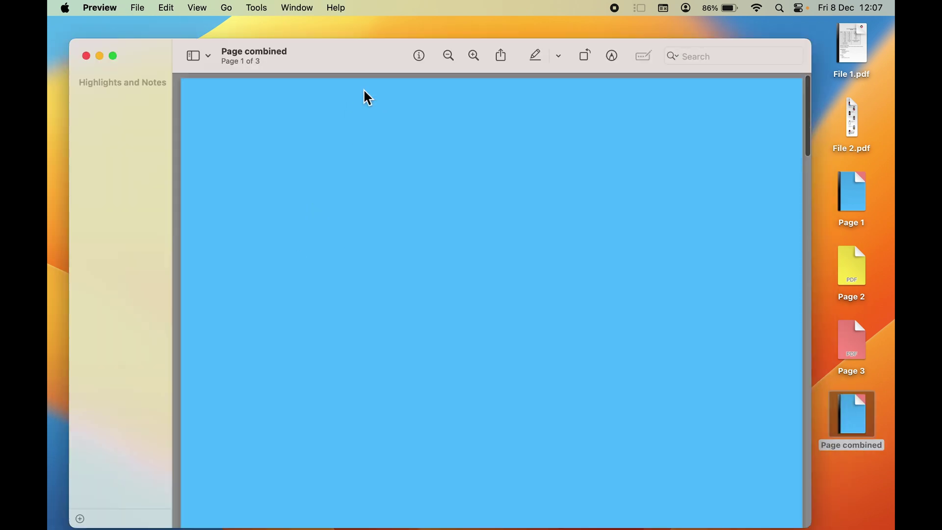
pyautogui.scroll(-20, 413, 247)
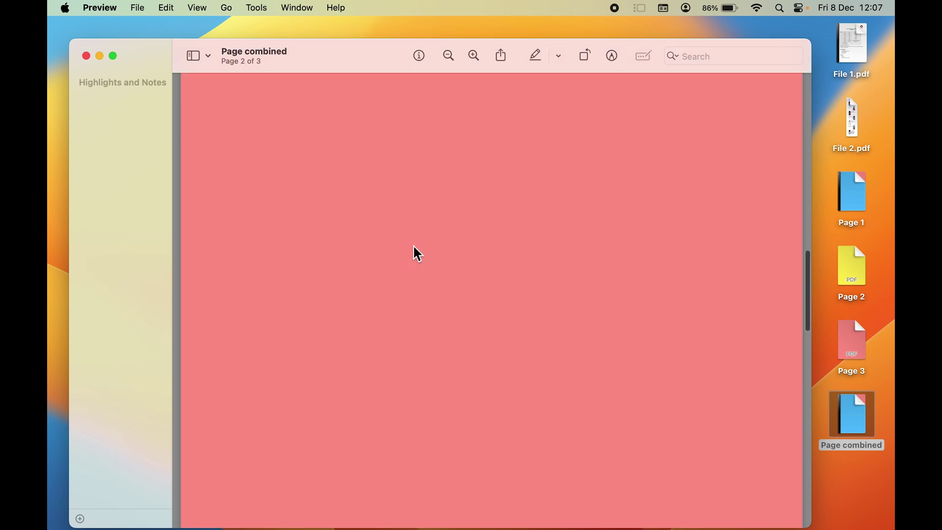
pyautogui.scroll(20, 413, 244)
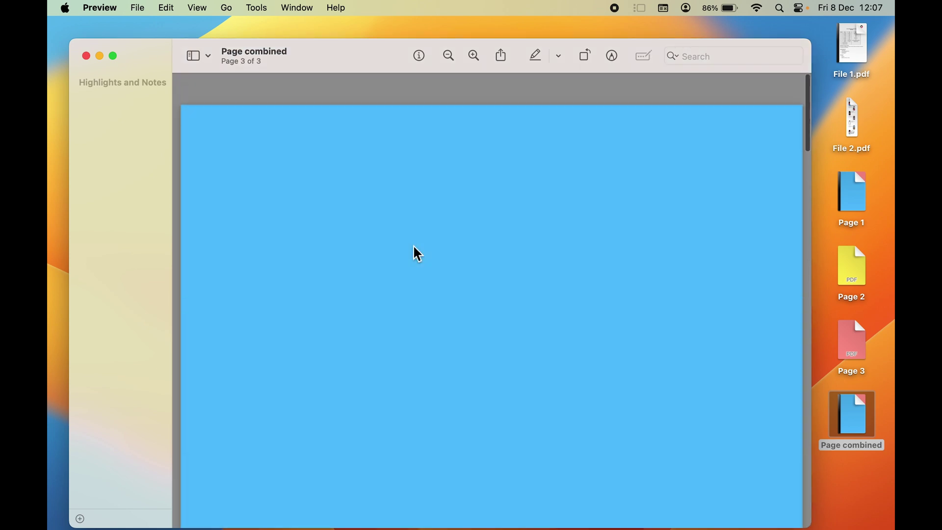
pyautogui.click(87, 56)
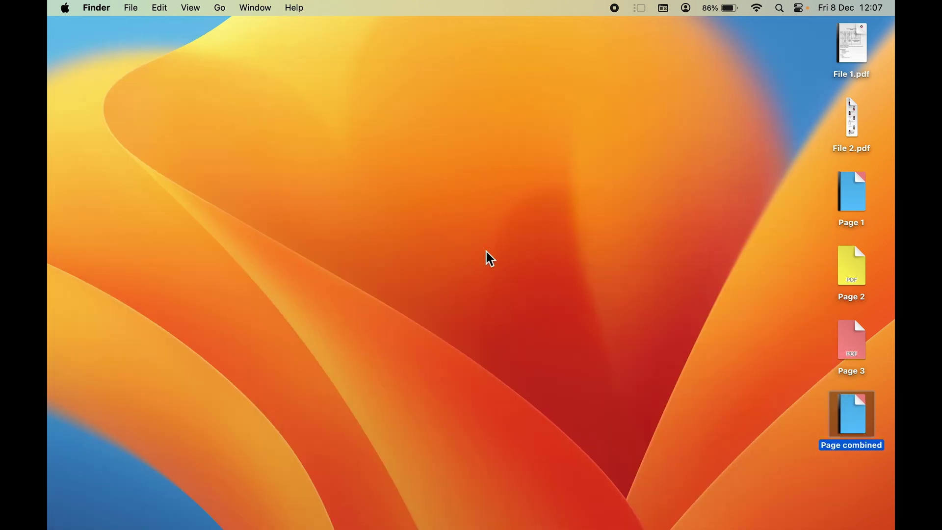
pyautogui.click(671, 338)
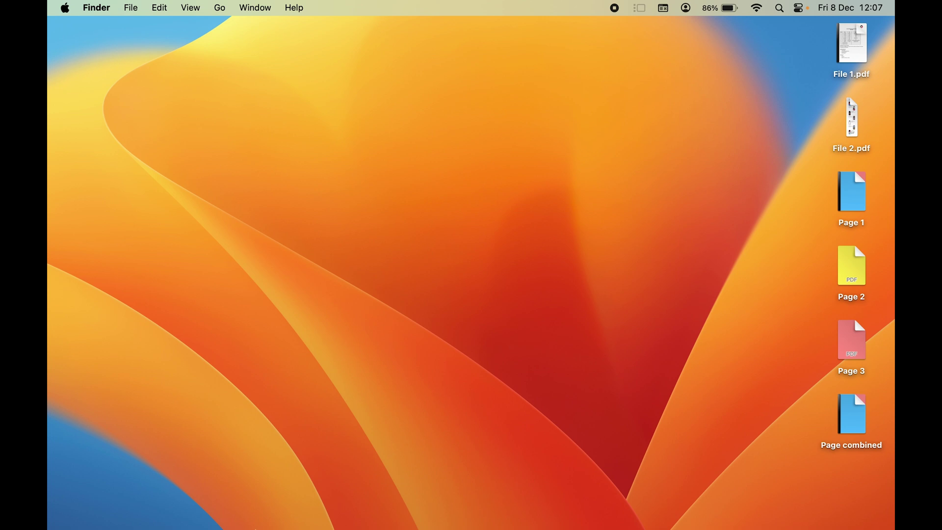
pyautogui.click(675, 519)
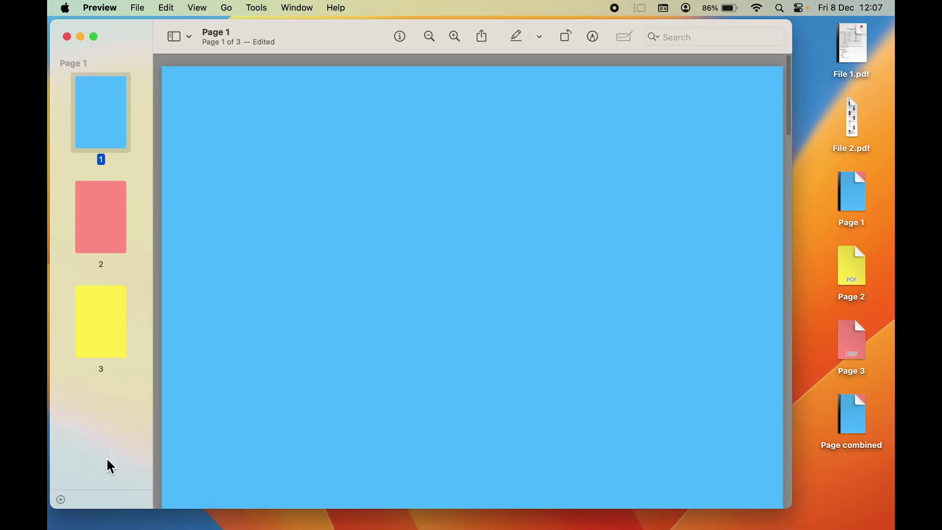
# Insert File 2.pdf as page 2 of the document, then minimize Preview.
pyautogui.click(61, 500)
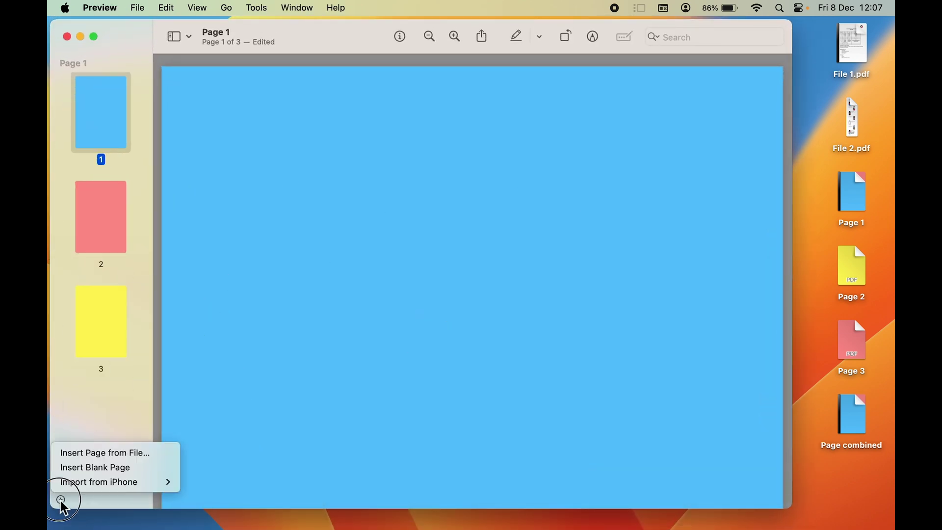
pyautogui.click(86, 453)
pyautogui.click(391, 206)
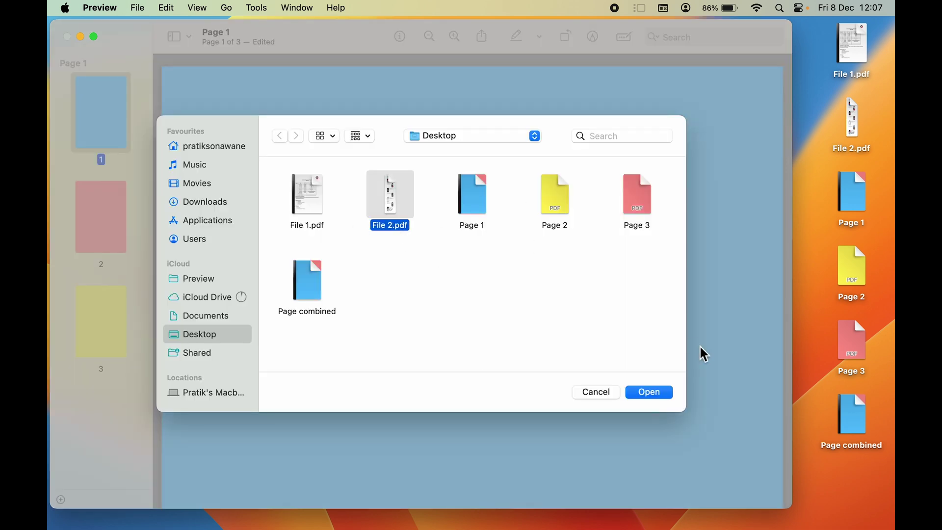
pyautogui.click(660, 394)
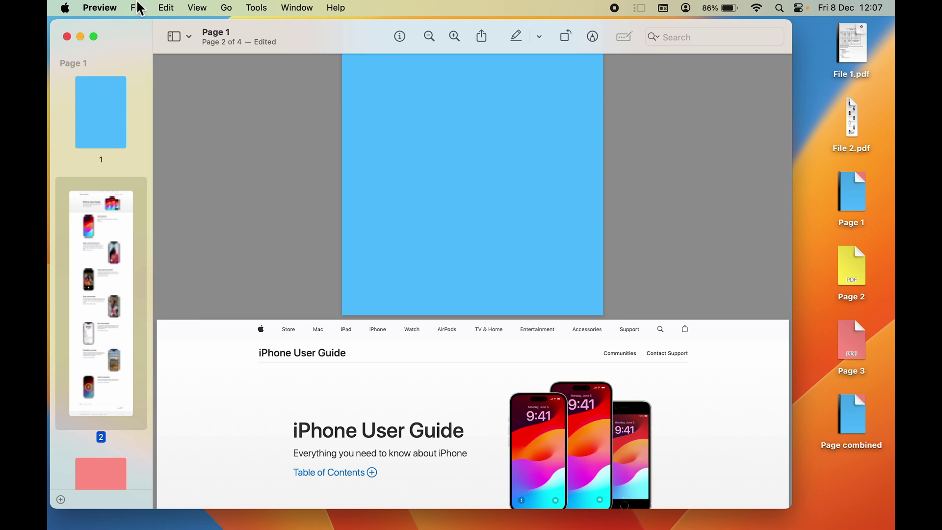
pyautogui.click(80, 36)
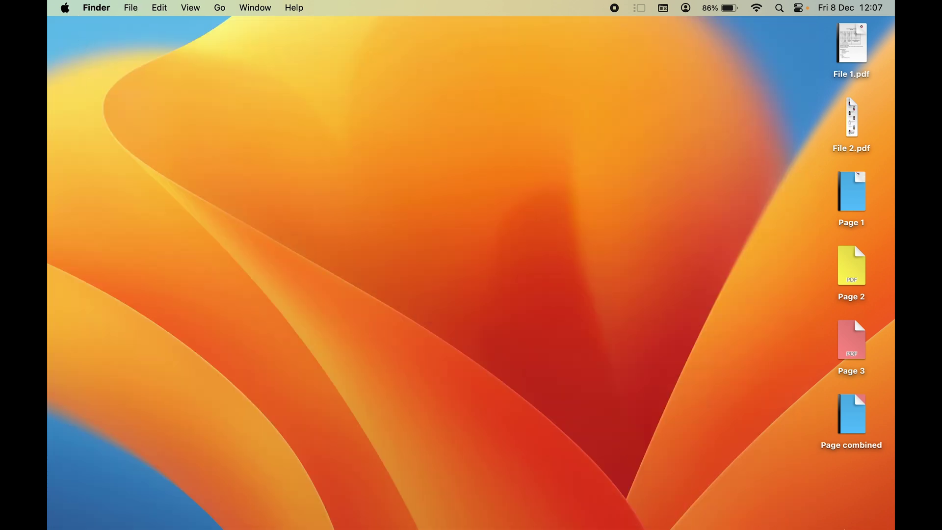
pyautogui.moveTo(881, 525)
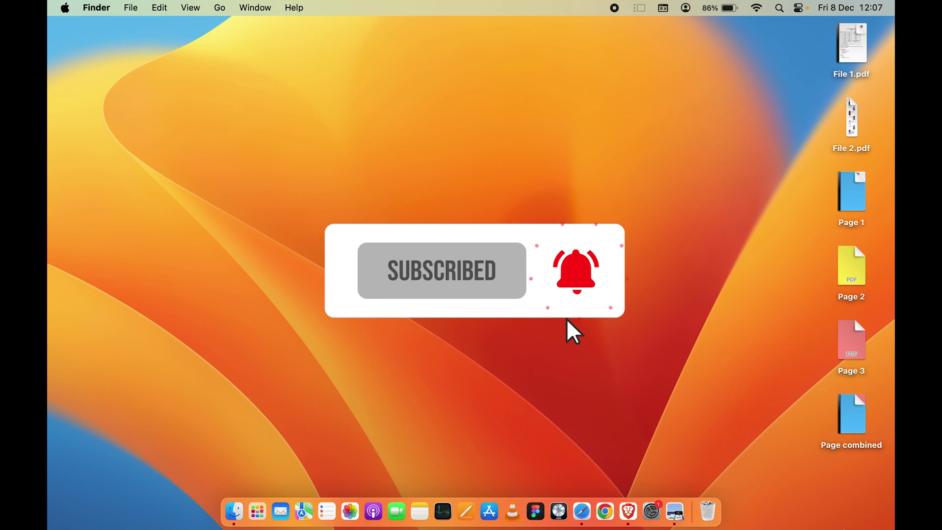